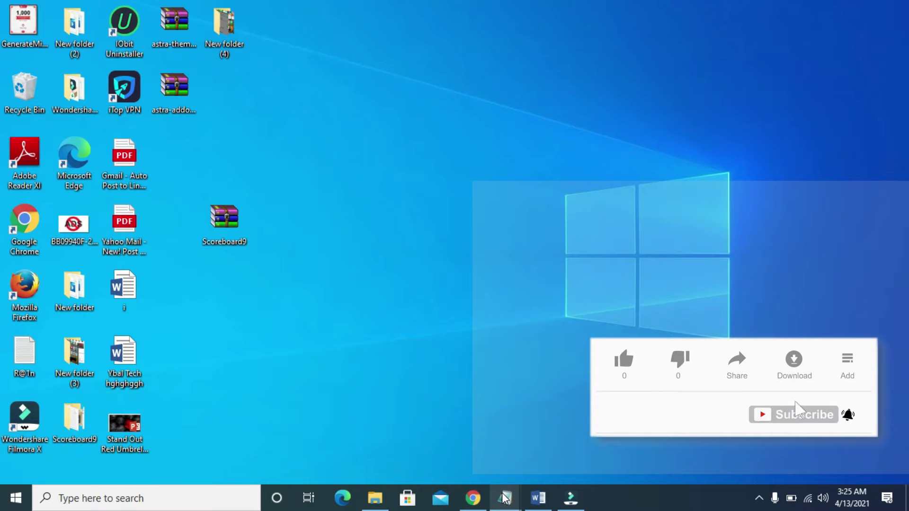
Hide the Notepad note, then bring up the father and daughter Word document and scroll to its last page.
{"action": "mouse_move", "coordinate": [505, 497]}
{"action": "left_click", "coordinate": [560, 454]}
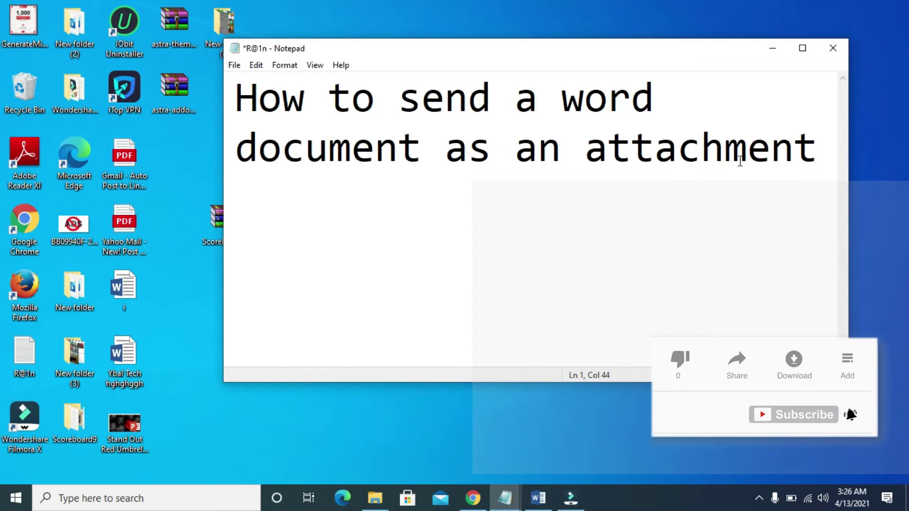
{"action": "left_click", "coordinate": [779, 49]}
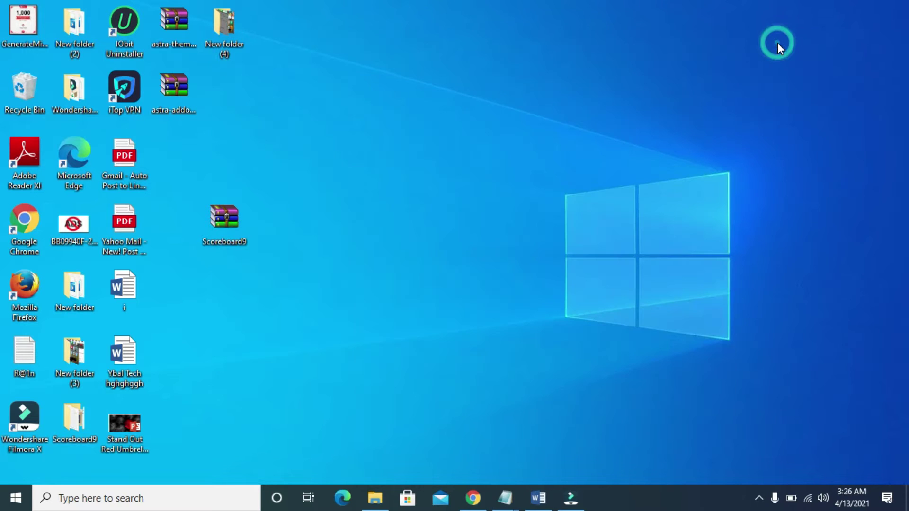
{"action": "left_click", "coordinate": [538, 499]}
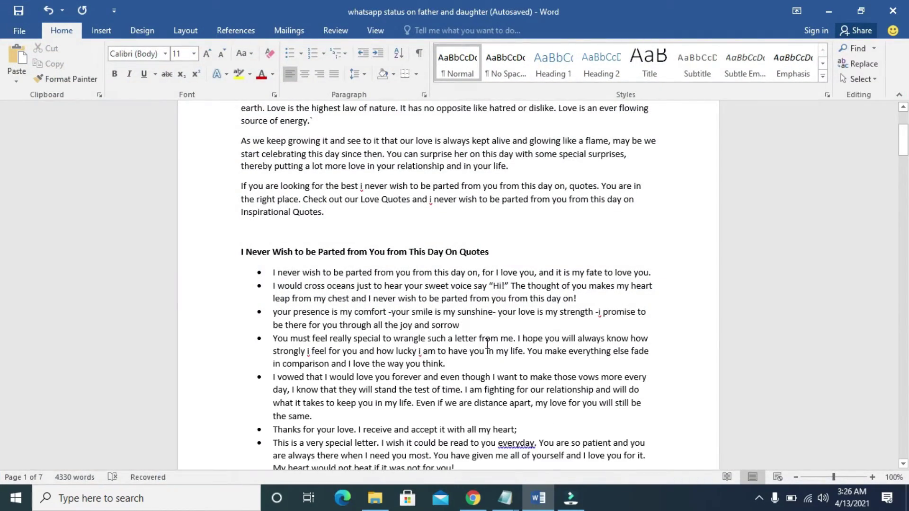
{"action": "left_click_drag", "start_coordinate": [902, 151], "coordinate": [881, 508]}
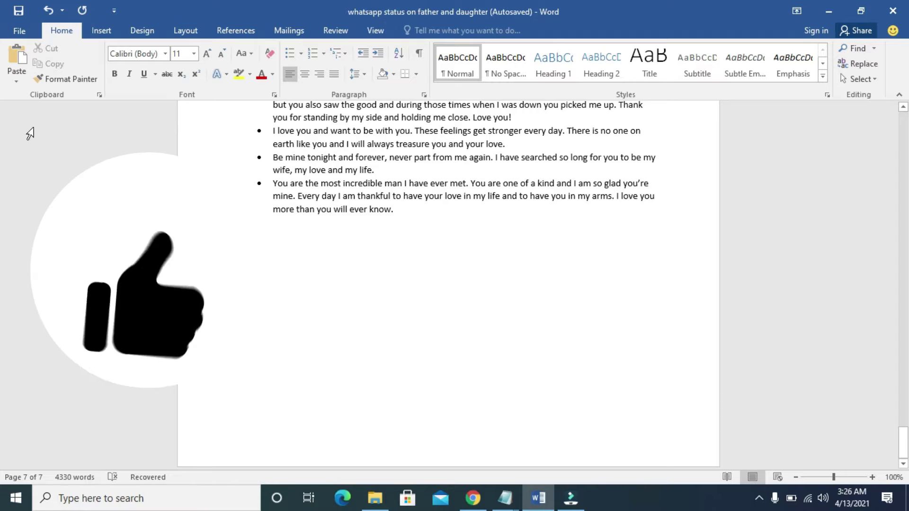
Open the Save As browse dialog for This PC from the File menu.
{"action": "left_click", "coordinate": [22, 33]}
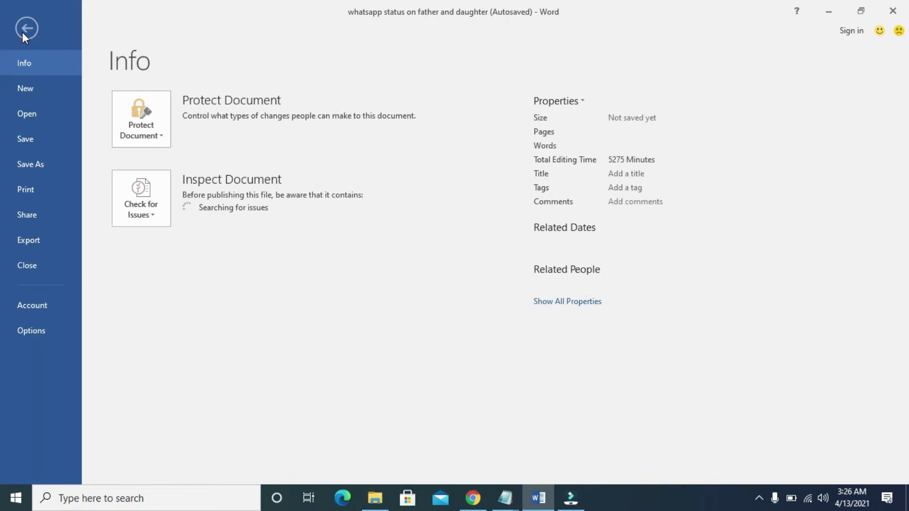
{"action": "left_click", "coordinate": [43, 165]}
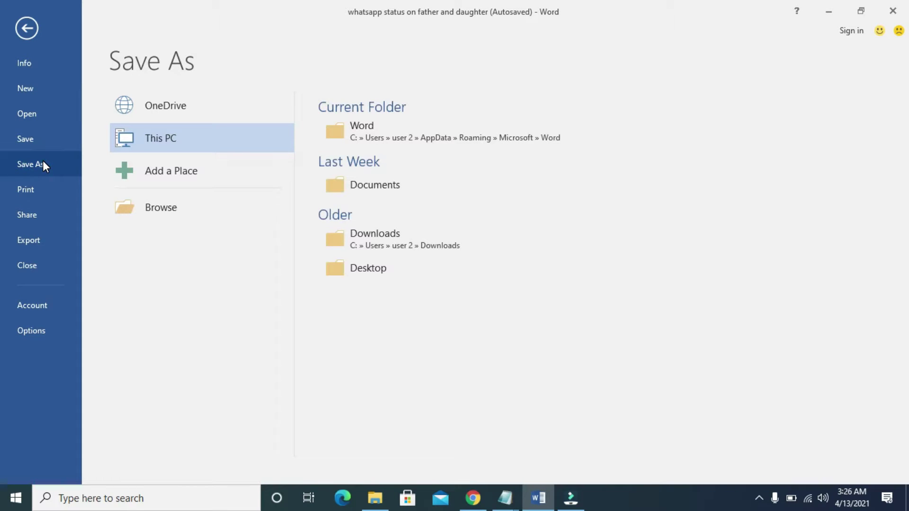
{"action": "left_click", "coordinate": [164, 146]}
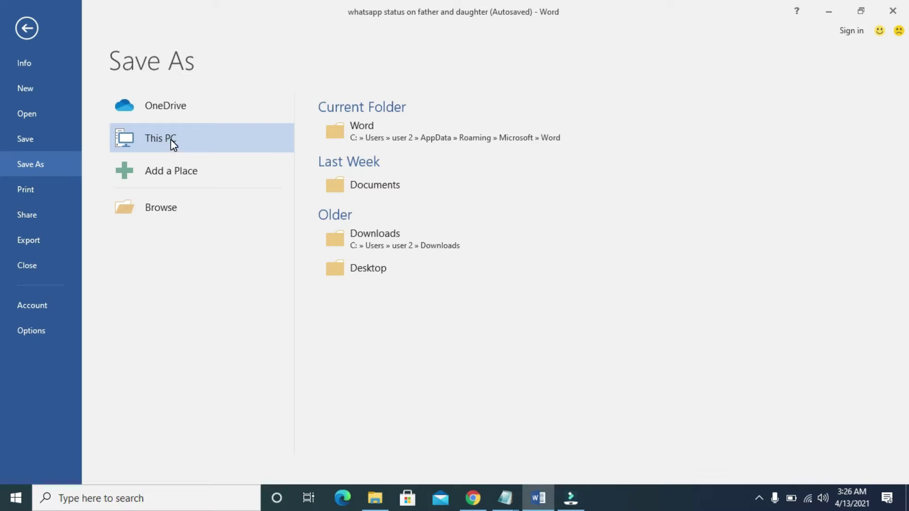
{"action": "left_click", "coordinate": [170, 139]}
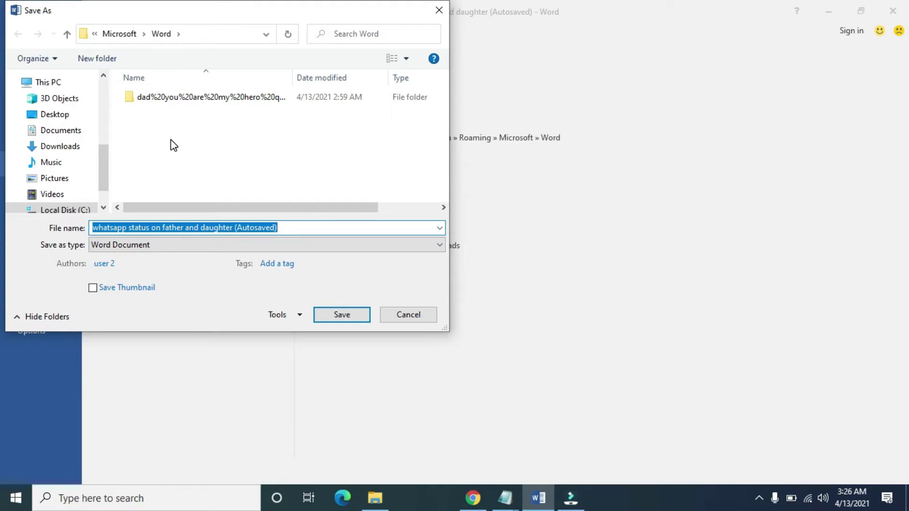
Save to the Desktop, trimming the file name down to 'whatsapp status'.
{"action": "left_click", "coordinate": [65, 126]}
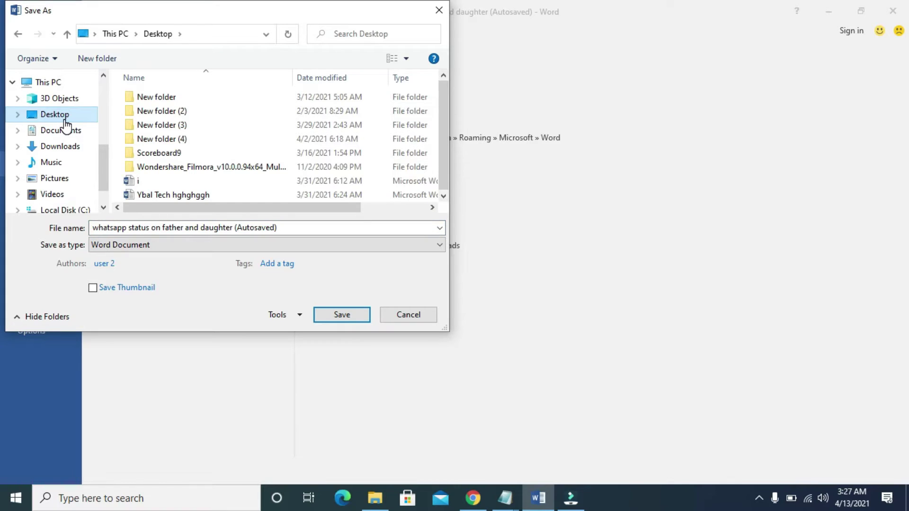
{"action": "left_click", "coordinate": [293, 231]}
{"action": "left_click", "coordinate": [184, 226]}
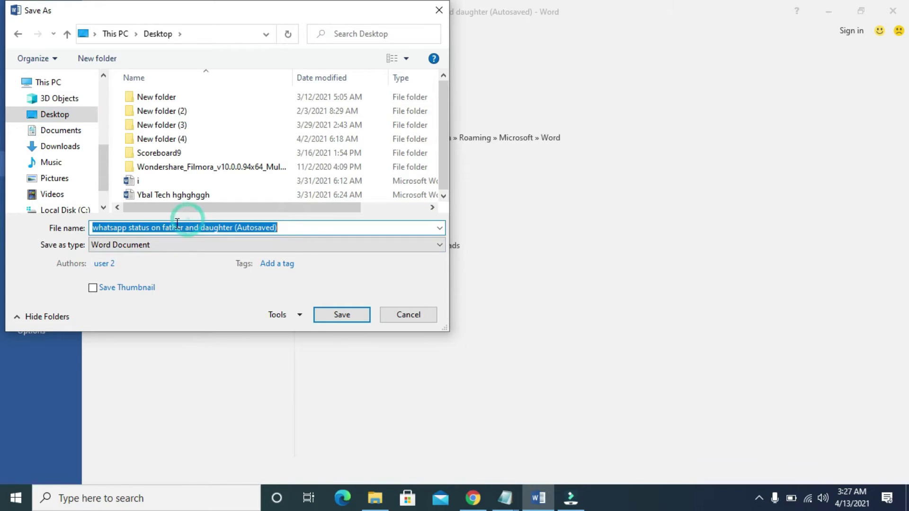
{"action": "left_click_drag", "start_coordinate": [152, 227], "coordinate": [307, 222]}
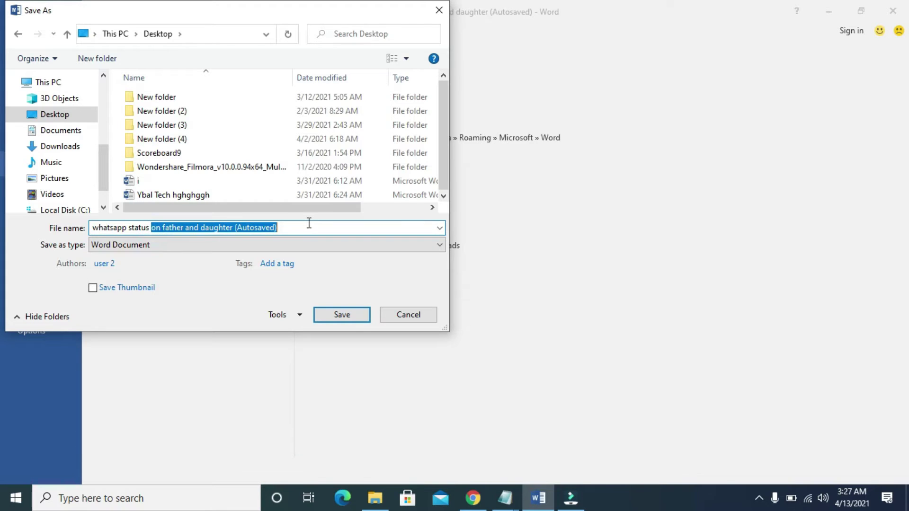
{"action": "key", "text": "BackSpace"}
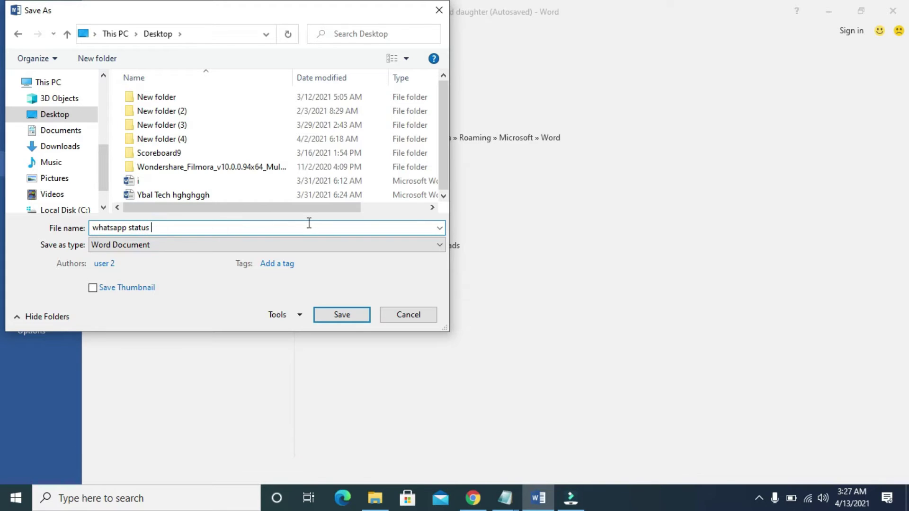
{"action": "left_click", "coordinate": [340, 314]}
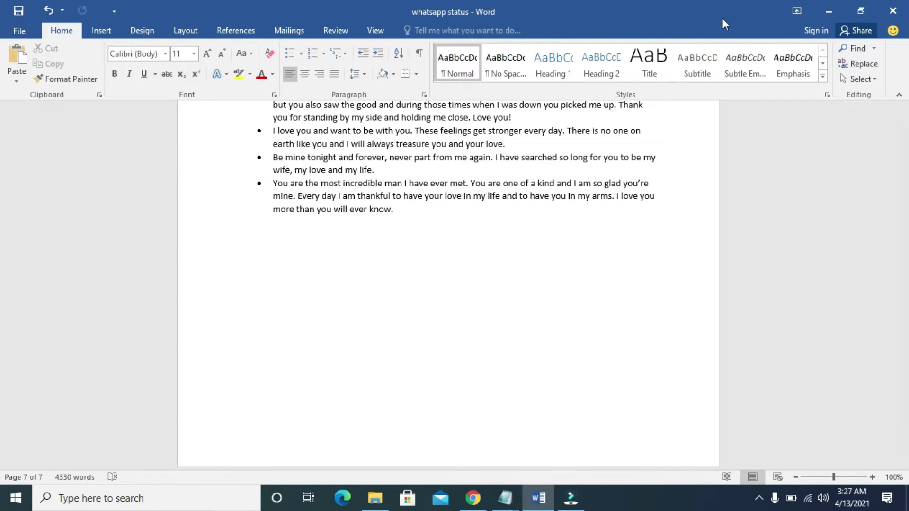
Minimize Word and switch to Chrome showing the Gmail inbox.
{"action": "left_click", "coordinate": [822, 9]}
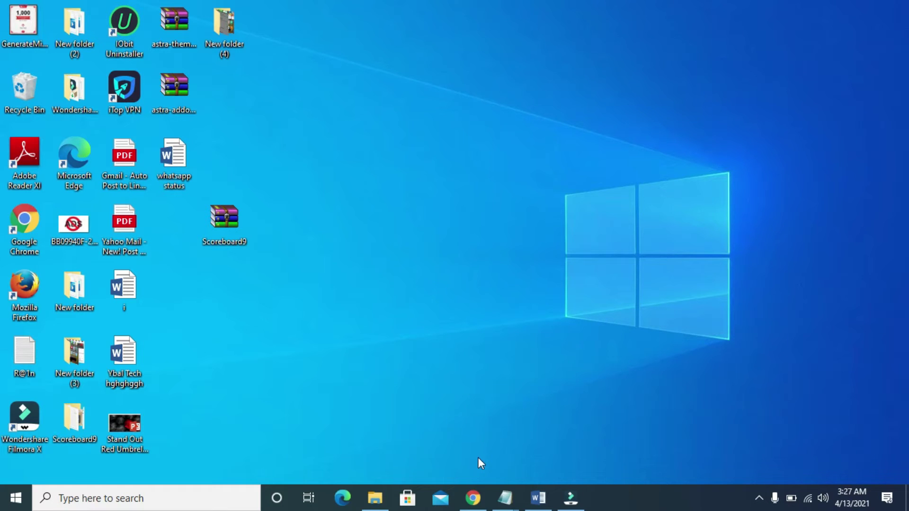
{"action": "left_click", "coordinate": [475, 497]}
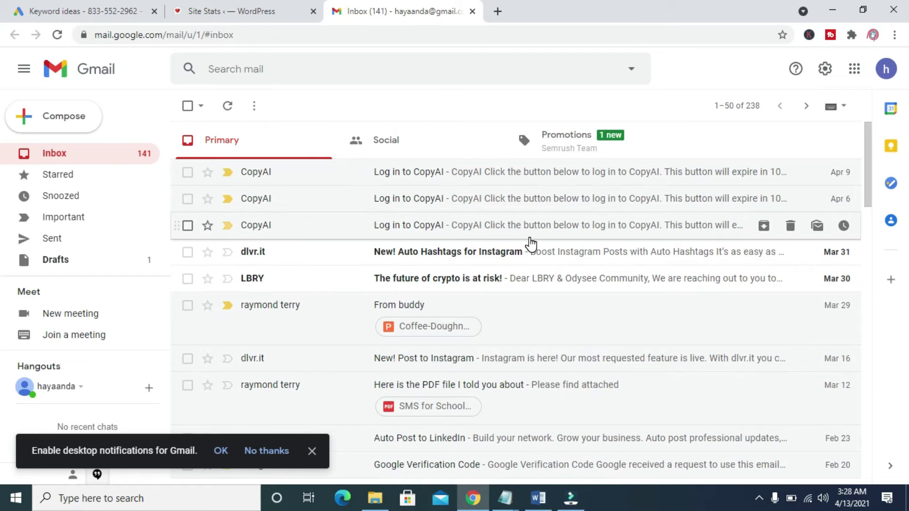
Start a new Gmail message and address it to the suggested contact.
{"action": "left_click", "coordinate": [54, 117]}
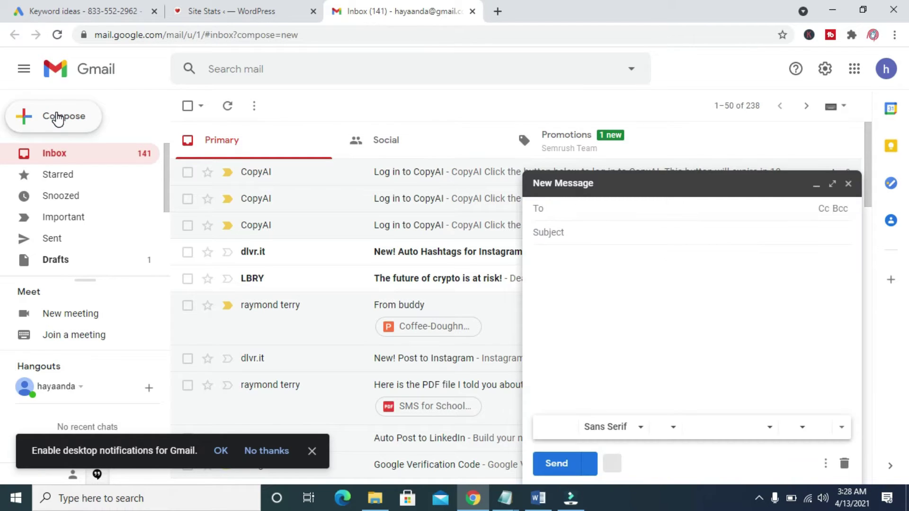
{"action": "left_click", "coordinate": [554, 205]}
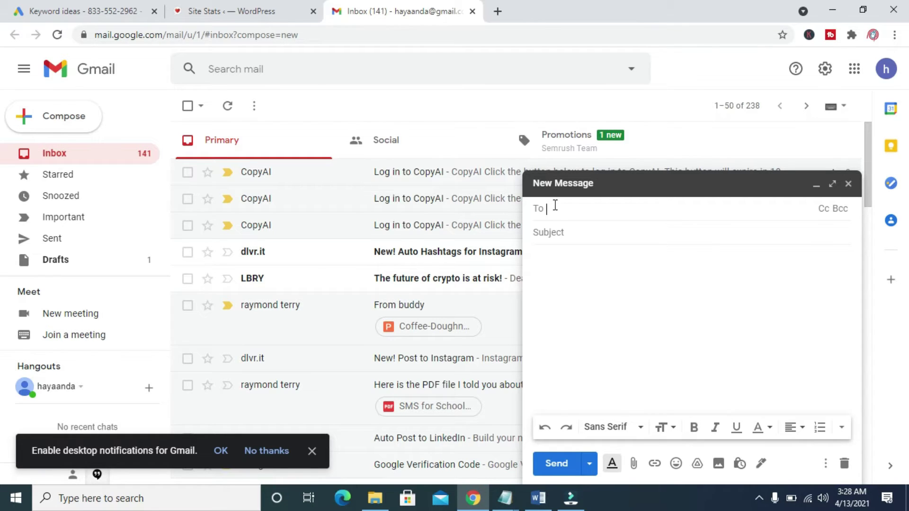
{"action": "type", "text": "lawal"}
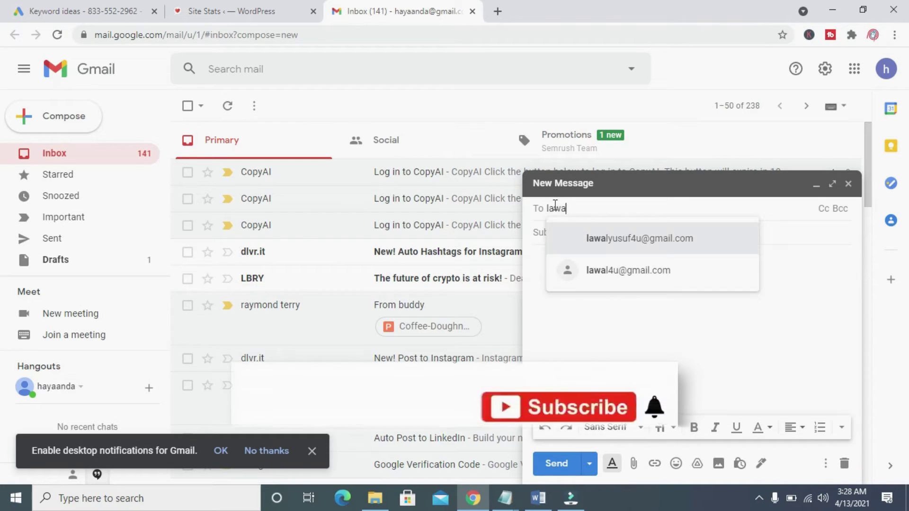
{"action": "left_click", "coordinate": [620, 242]}
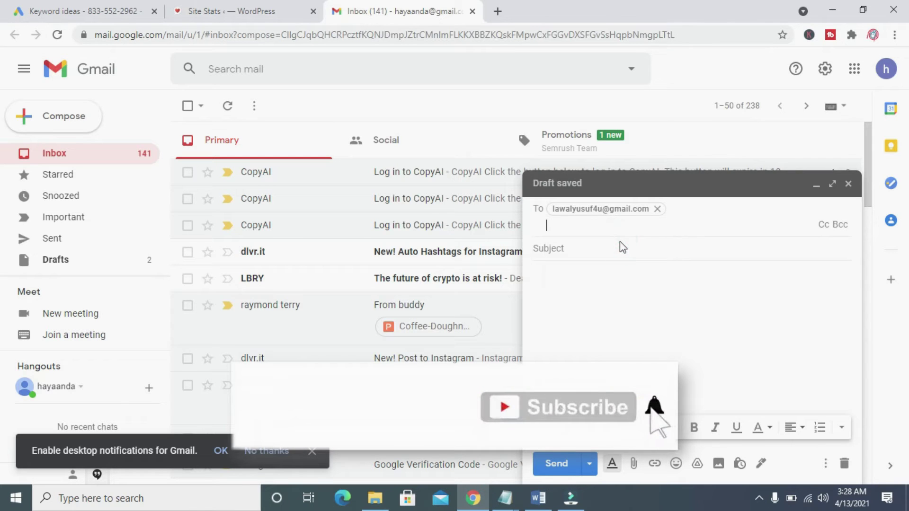
Enter subject 'Whatsapp status Document' and body 'Please find attached Document'.
{"action": "left_click", "coordinate": [581, 247]}
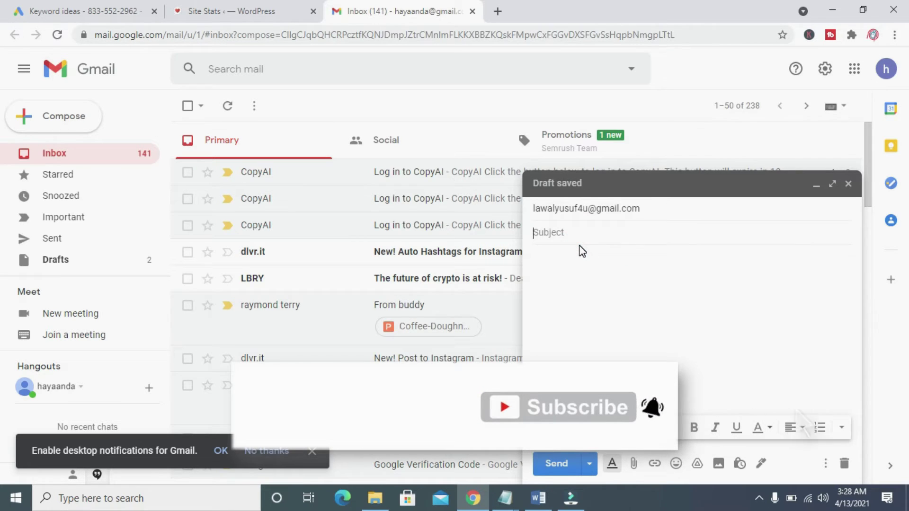
{"action": "type", "text": "What"}
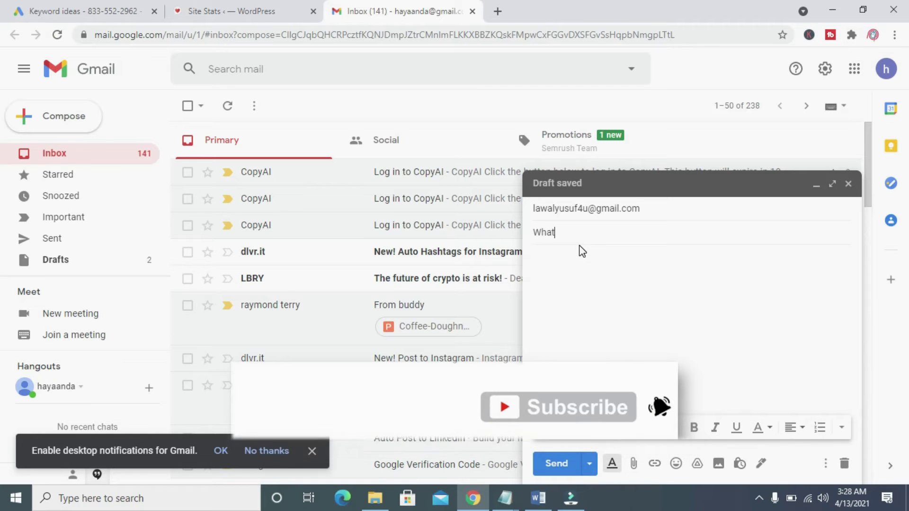
{"action": "type", "text": "sapp stats"}
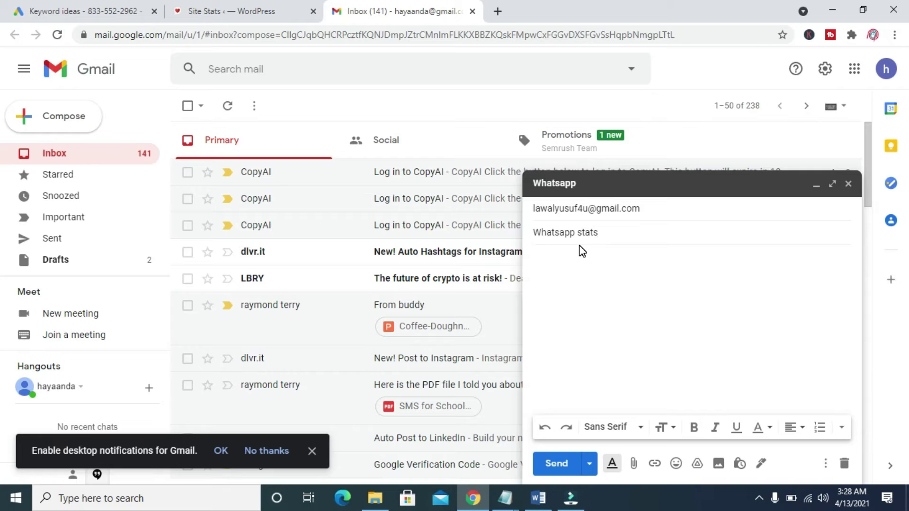
{"action": "key", "text": "BackSpace"}
{"action": "type", "text": "us Document"}
{"action": "left_click", "coordinate": [579, 266]}
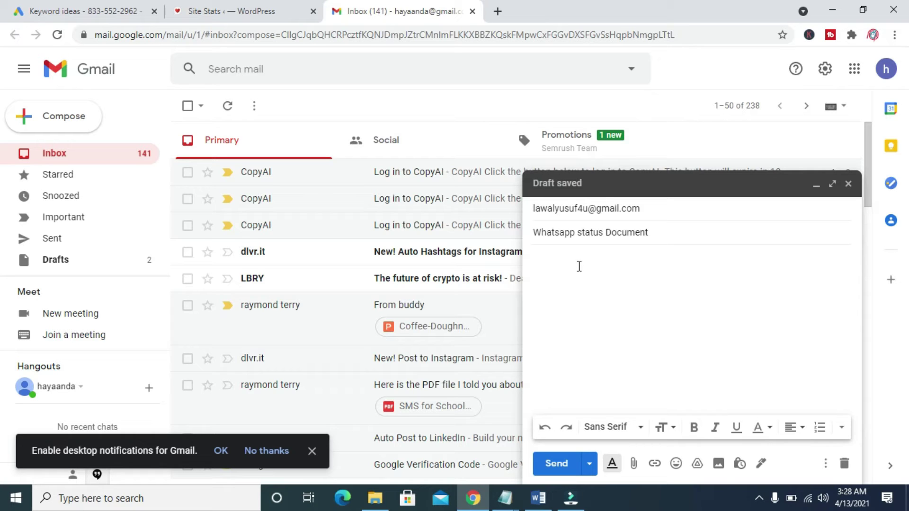
{"action": "type", "text": "Plw"}
{"action": "type", "text": "e"}
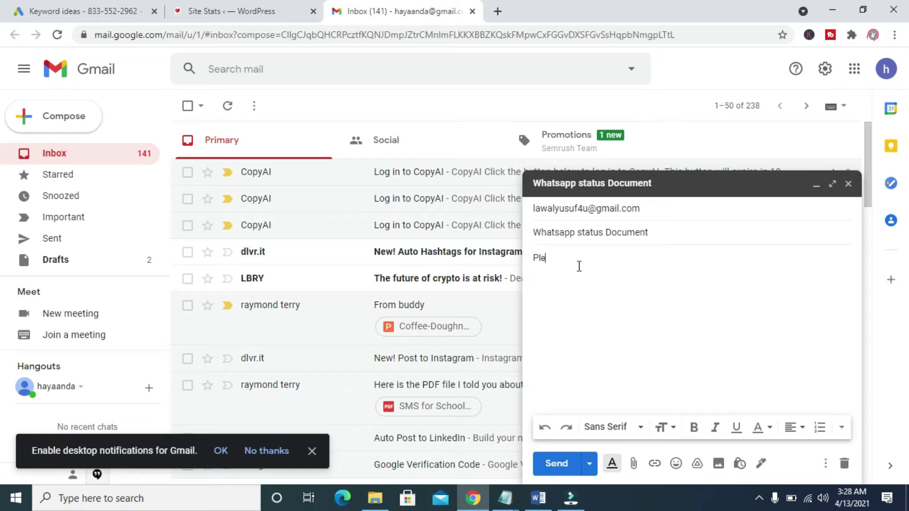
{"action": "type", "text": "ase"}
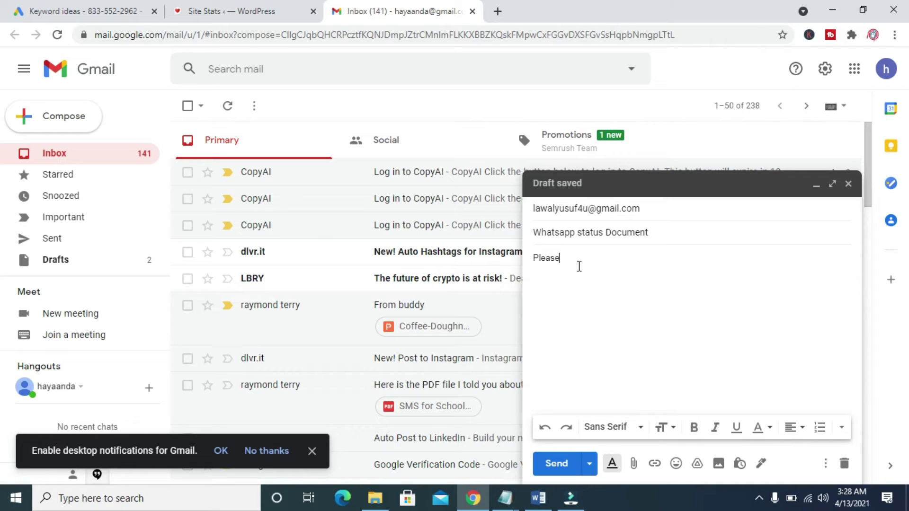
{"action": "type", "text": " find attached Document"}
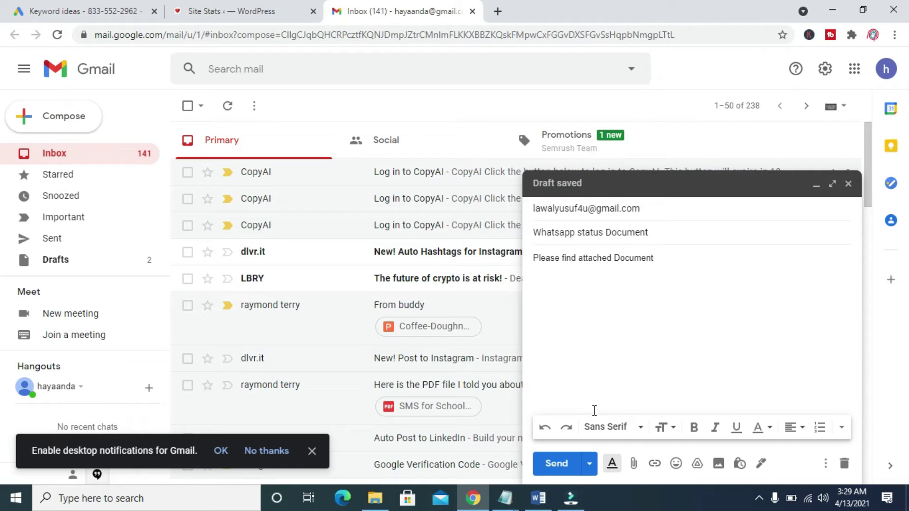
Attach the 'whatsapp status' file from the Desktop to the Gmail draft.
{"action": "left_click", "coordinate": [633, 466]}
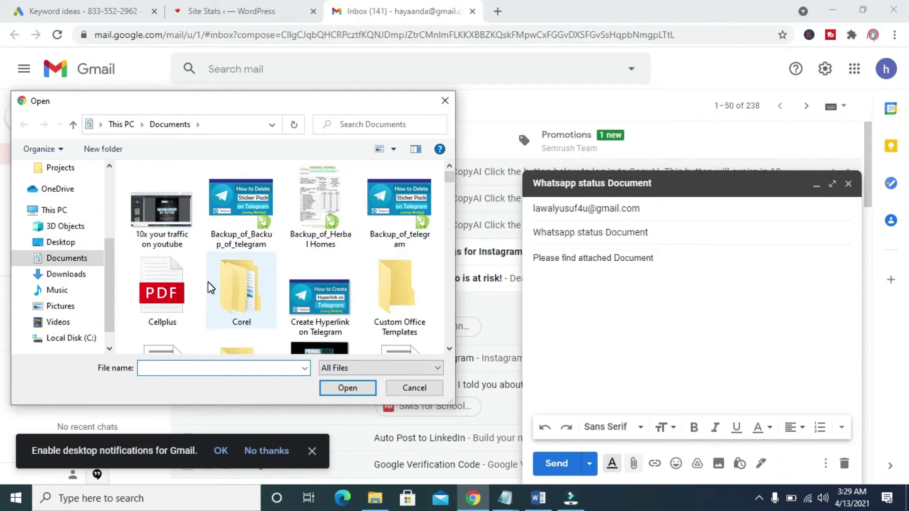
{"action": "left_click", "coordinate": [111, 277]}
{"action": "left_click_drag", "start_coordinate": [112, 277], "coordinate": [110, 198]}
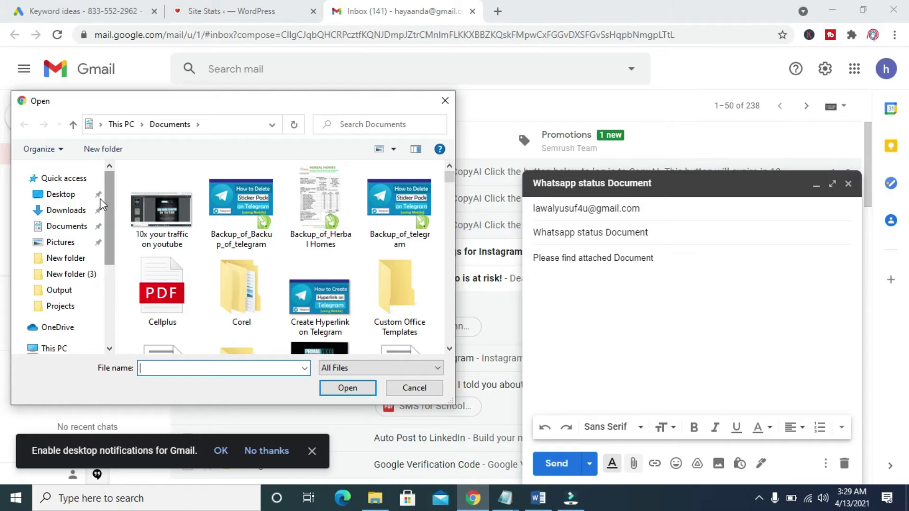
{"action": "left_click", "coordinate": [58, 198]}
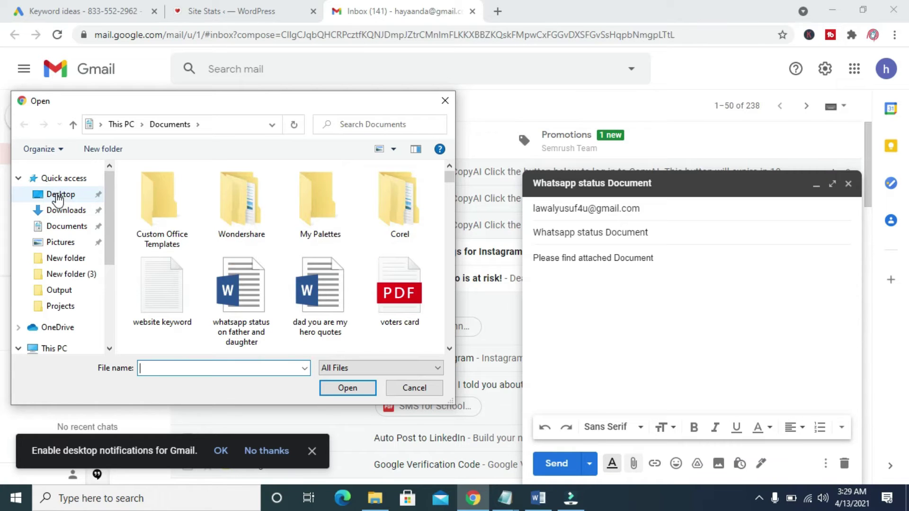
{"action": "left_click", "coordinate": [58, 199]}
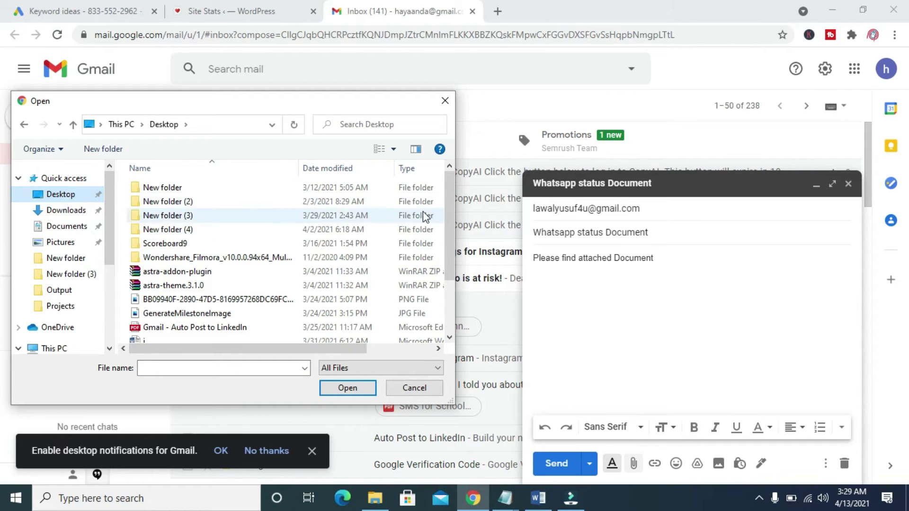
{"action": "left_click_drag", "start_coordinate": [447, 213], "coordinate": [448, 297]}
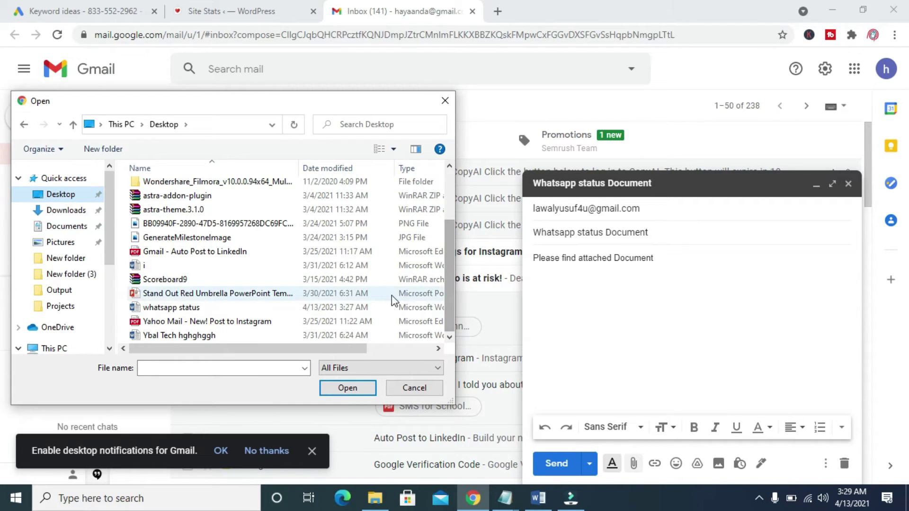
{"action": "left_click", "coordinate": [177, 309]}
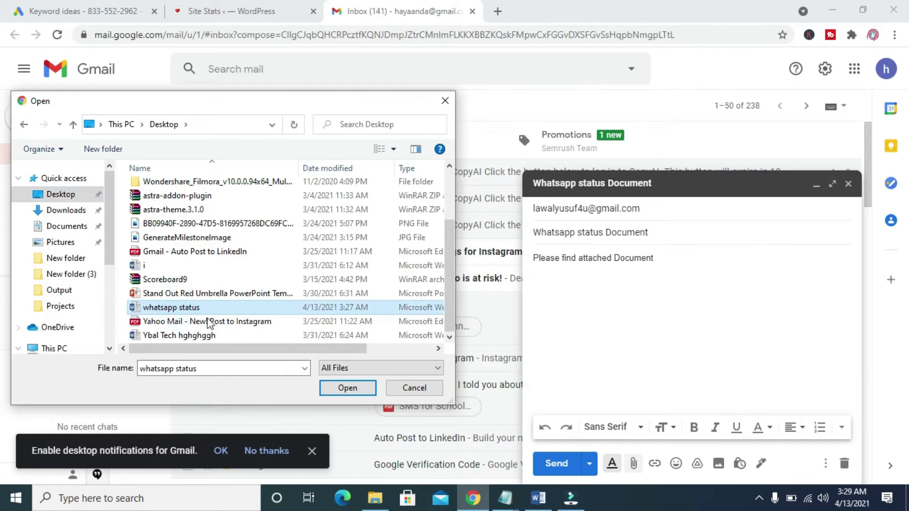
{"action": "left_click", "coordinate": [345, 385]}
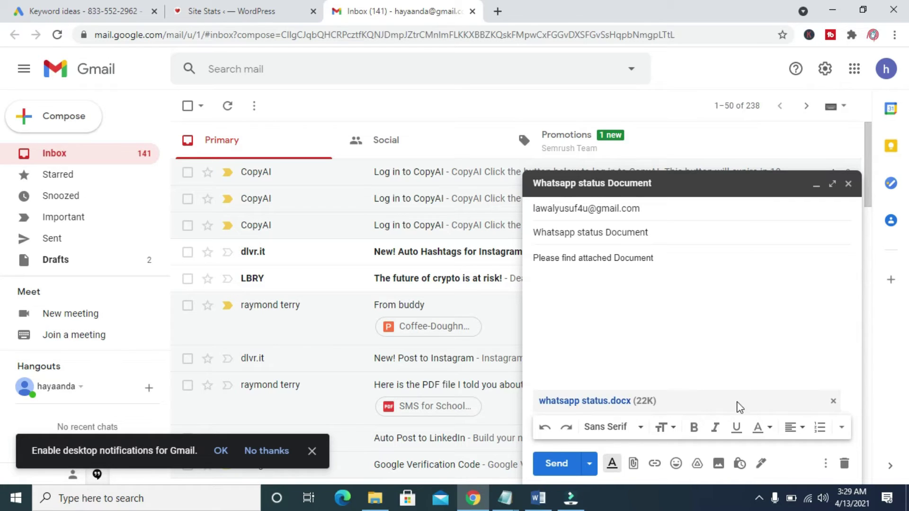
Send the Gmail message with the whatsapp status.docx attachment.
{"action": "left_click", "coordinate": [659, 333]}
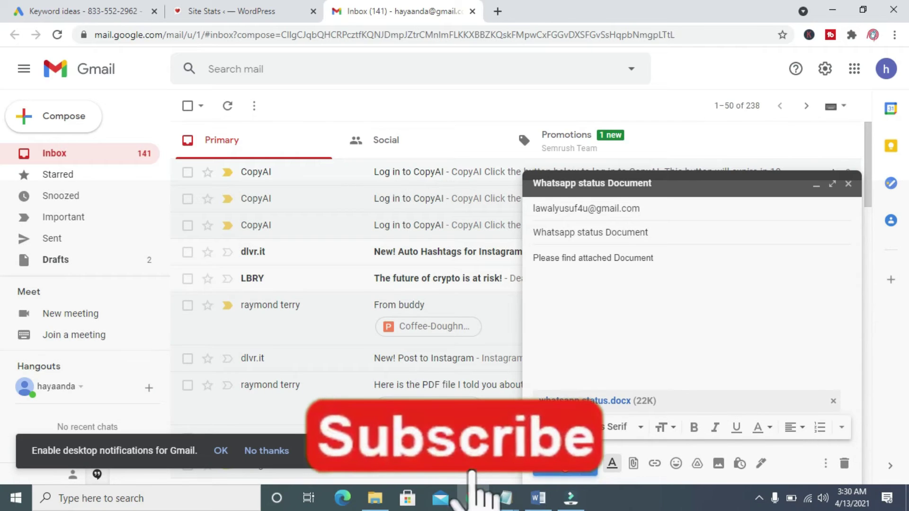
{"action": "left_click", "coordinate": [563, 466]}
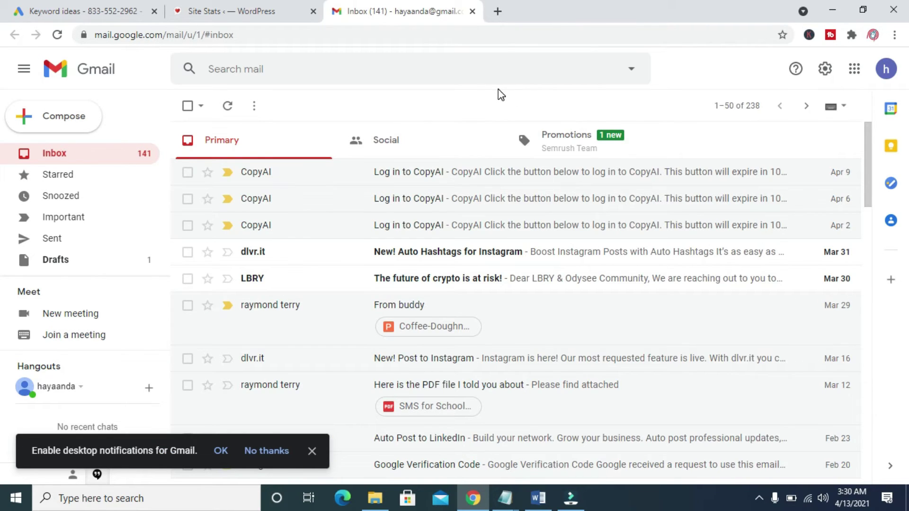
Open a new tab and go to yahoomail.com.
{"action": "left_click", "coordinate": [497, 11]}
{"action": "left_click", "coordinate": [490, 29]}
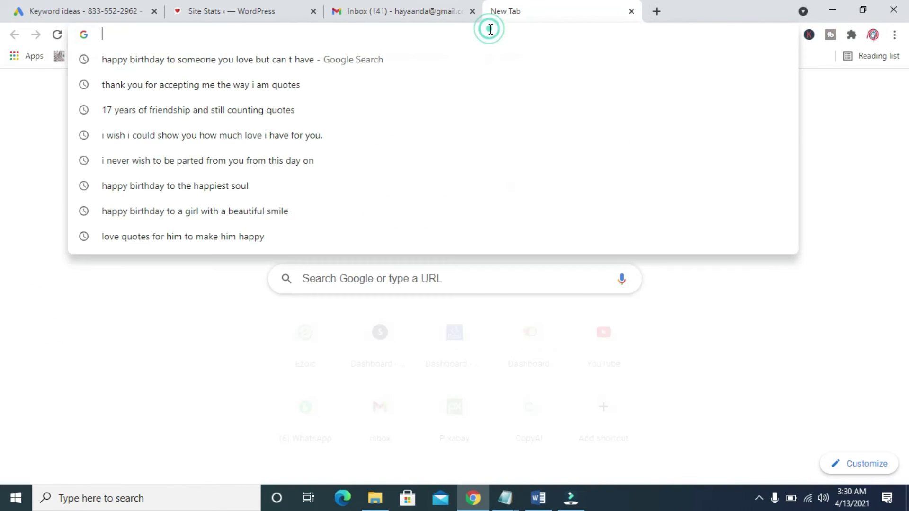
{"action": "type", "text": "yahoomail.com"}
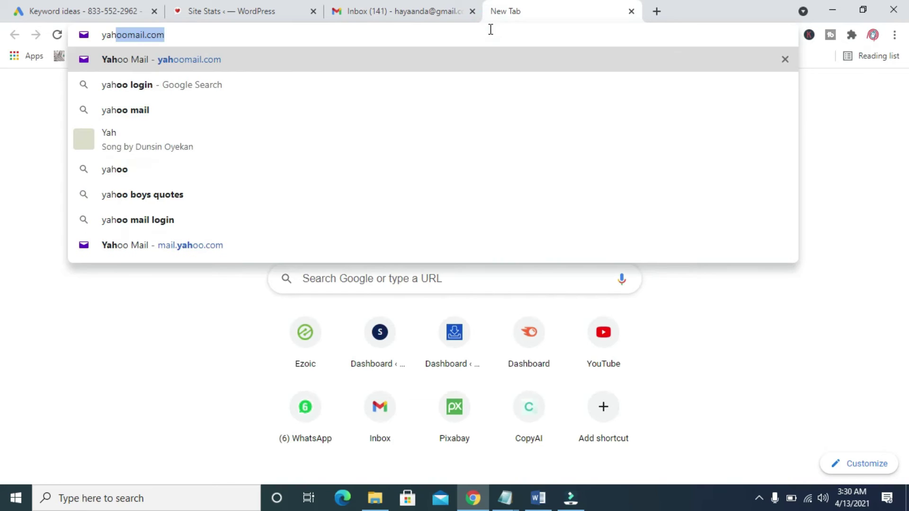
{"action": "key", "text": "Return"}
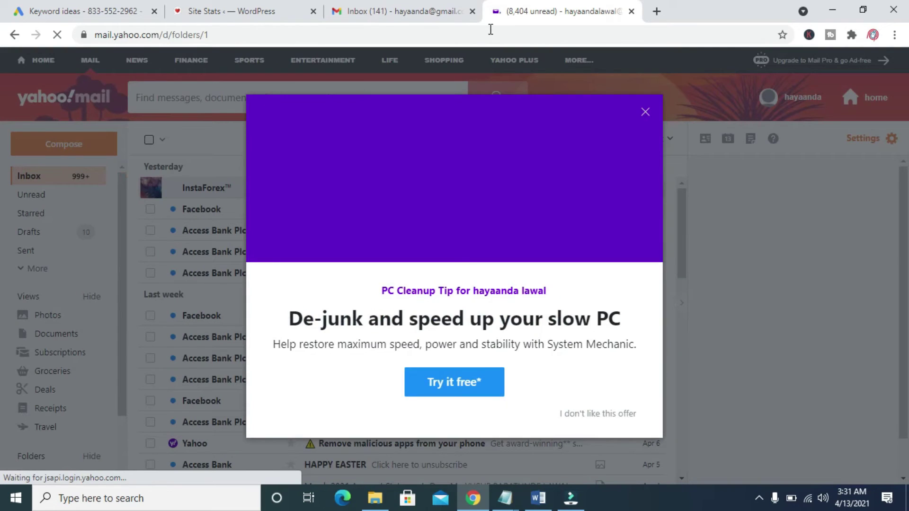
Dismiss the PC cleanup promotion, compose a new Yahoo email and add the suggested contact.
{"action": "left_click", "coordinate": [646, 114]}
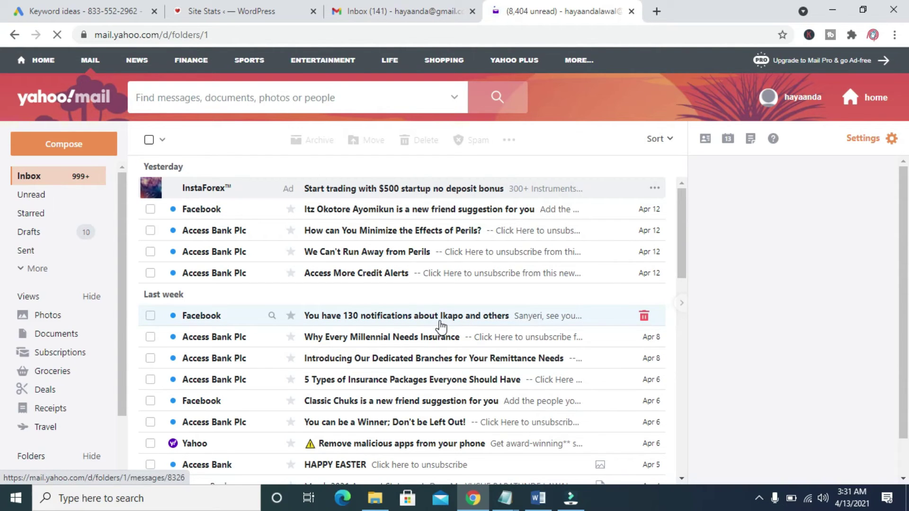
{"action": "left_click", "coordinate": [58, 147]}
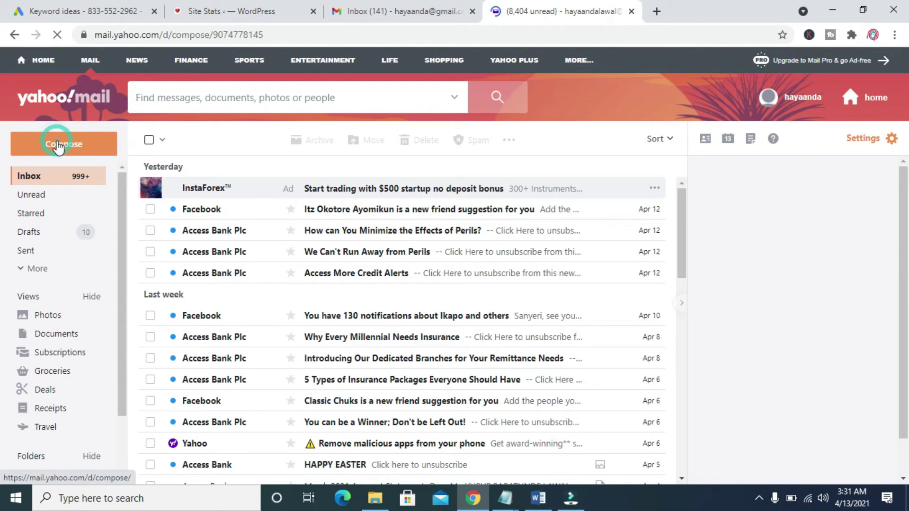
{"action": "left_click", "coordinate": [187, 141]}
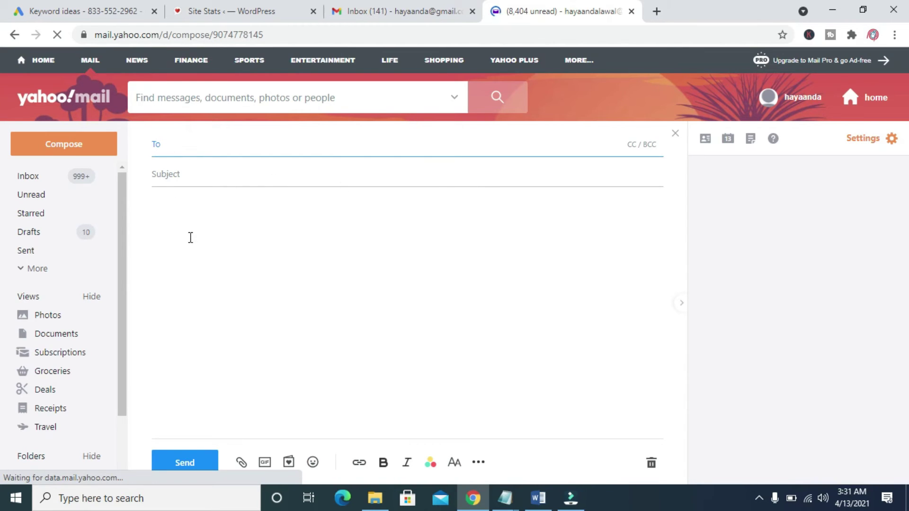
{"action": "left_click", "coordinate": [184, 145]}
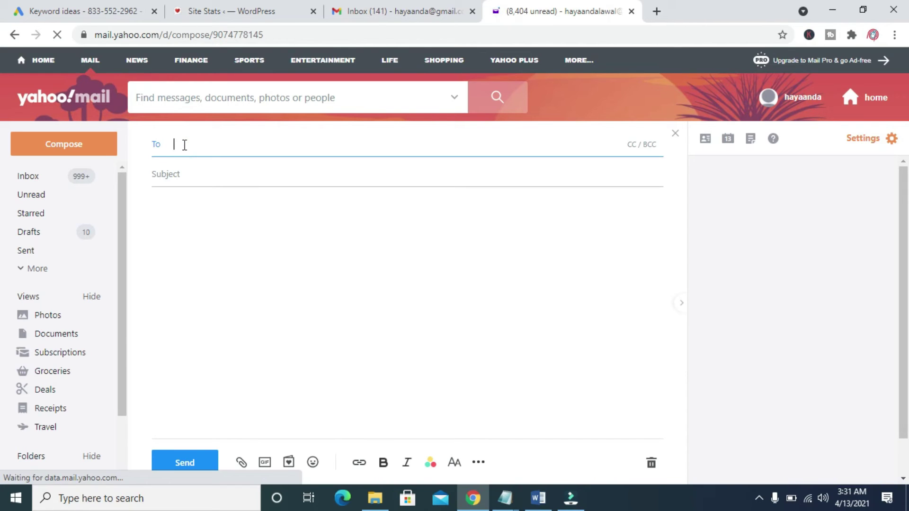
{"action": "type", "text": "lawal"}
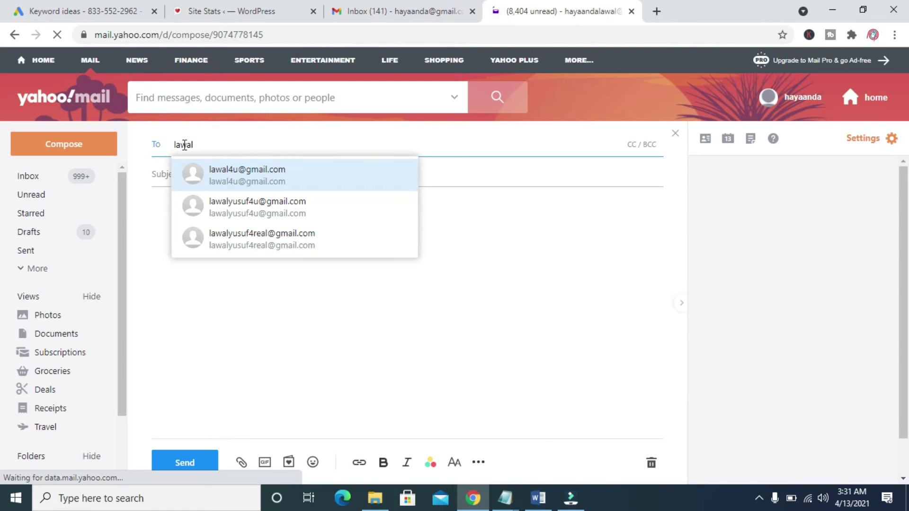
{"action": "left_click", "coordinate": [217, 207]}
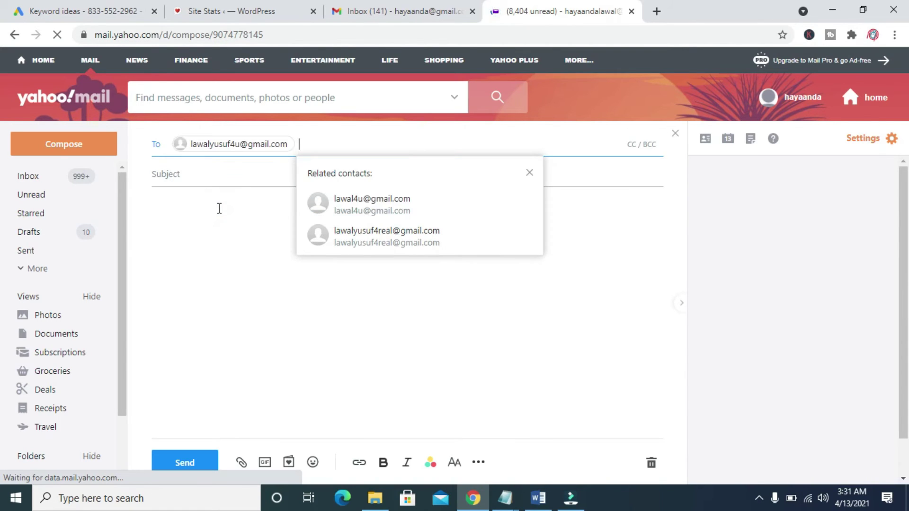
Enter subject 'Whatsapp Status' and body 'Please find attached document'.
{"action": "left_click", "coordinate": [177, 166]}
{"action": "type", "text": "Wha"}
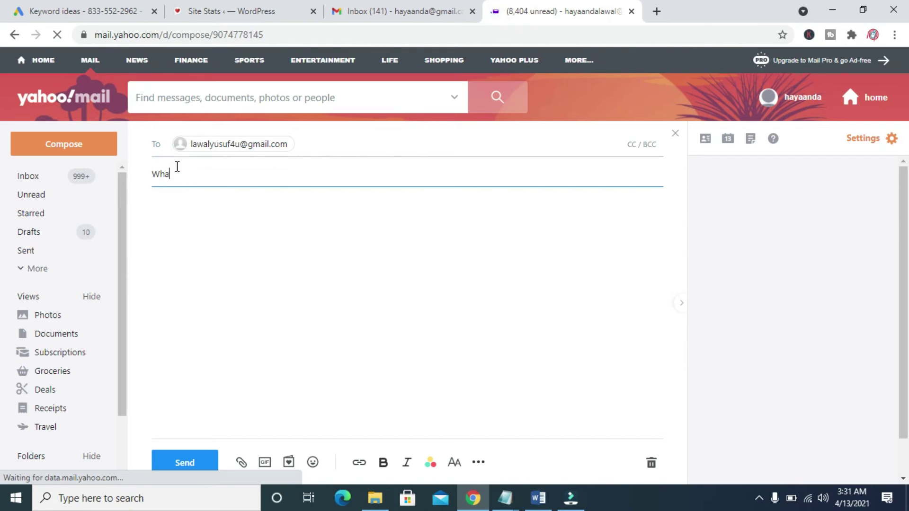
{"action": "type", "text": "tsapp Status"}
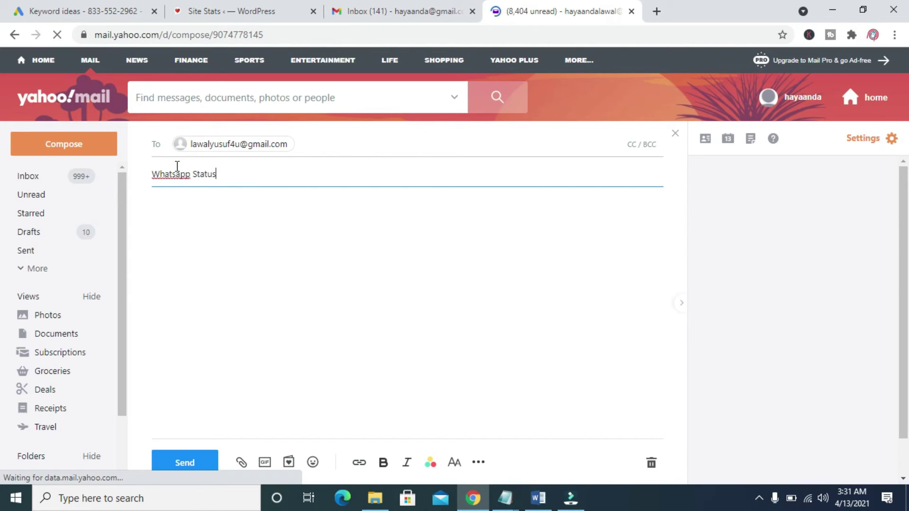
{"action": "left_click", "coordinate": [183, 218]}
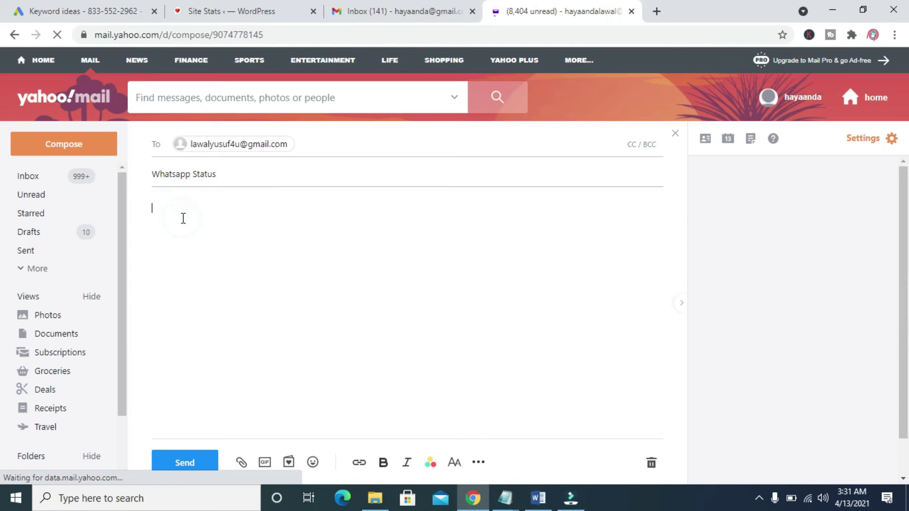
{"action": "type", "text": "Please find attached document"}
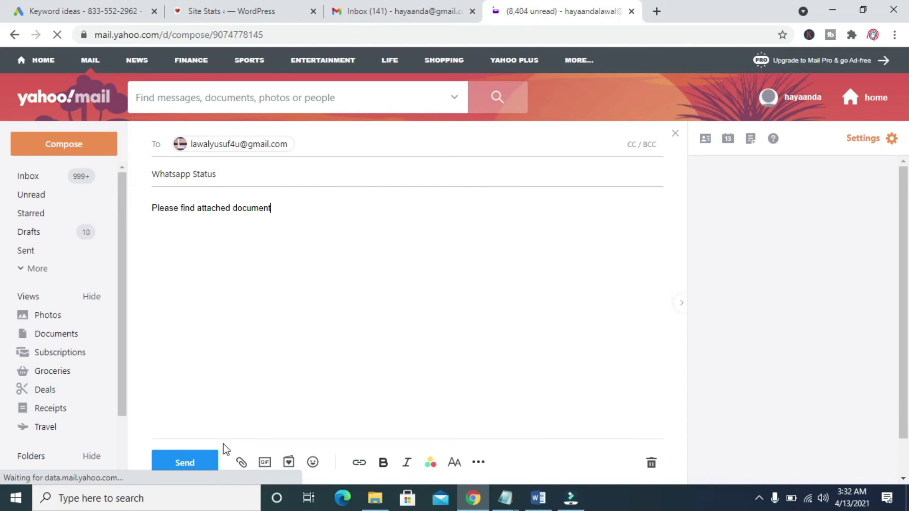
Attach the 'whatsapp status' file from the Desktop to the Yahoo draft.
{"action": "left_click", "coordinate": [241, 463]}
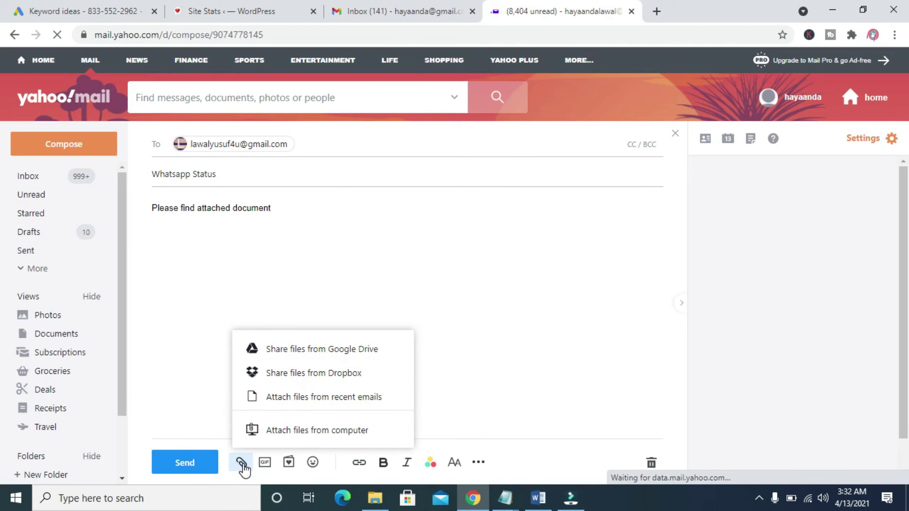
{"action": "left_click", "coordinate": [317, 430]}
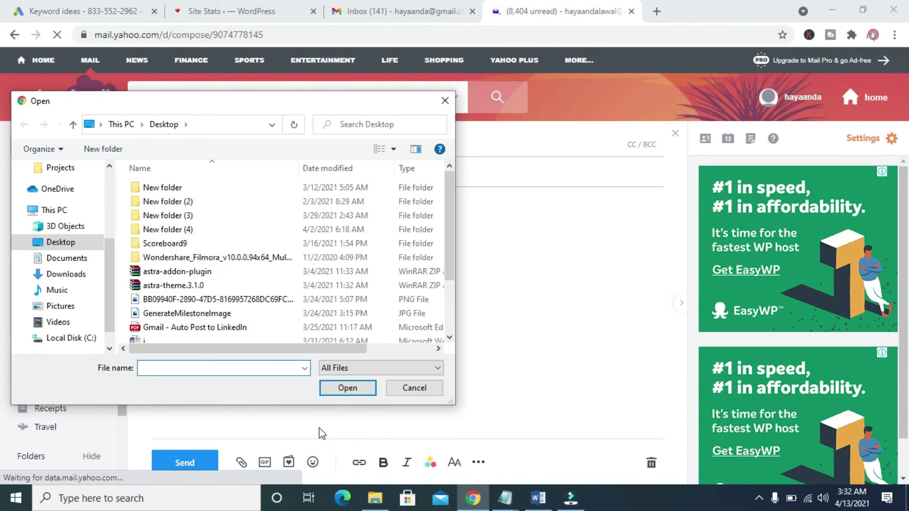
{"action": "left_click", "coordinate": [66, 247]}
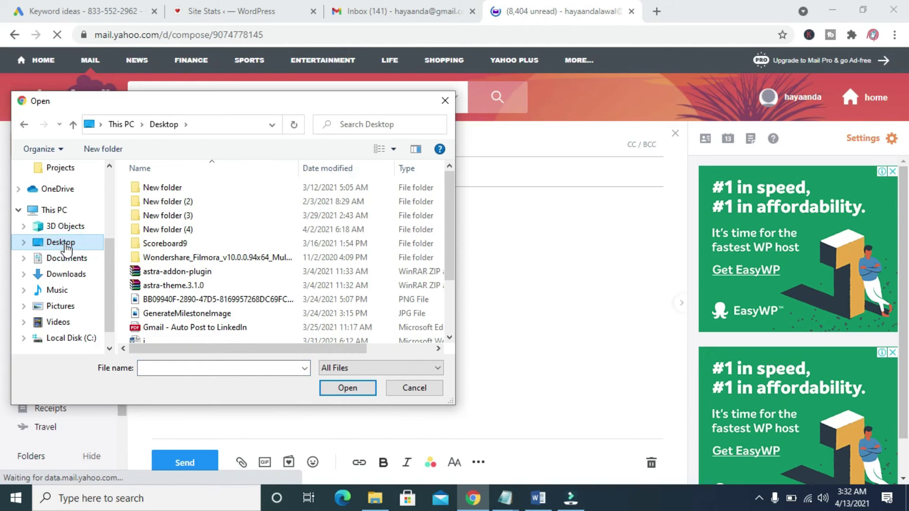
{"action": "left_click_drag", "start_coordinate": [446, 213], "coordinate": [445, 296]}
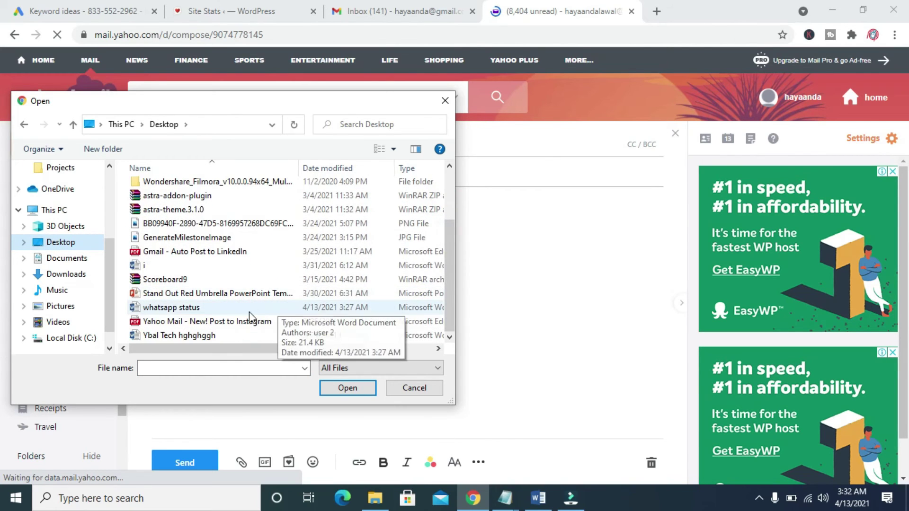
{"action": "left_click", "coordinate": [186, 308]}
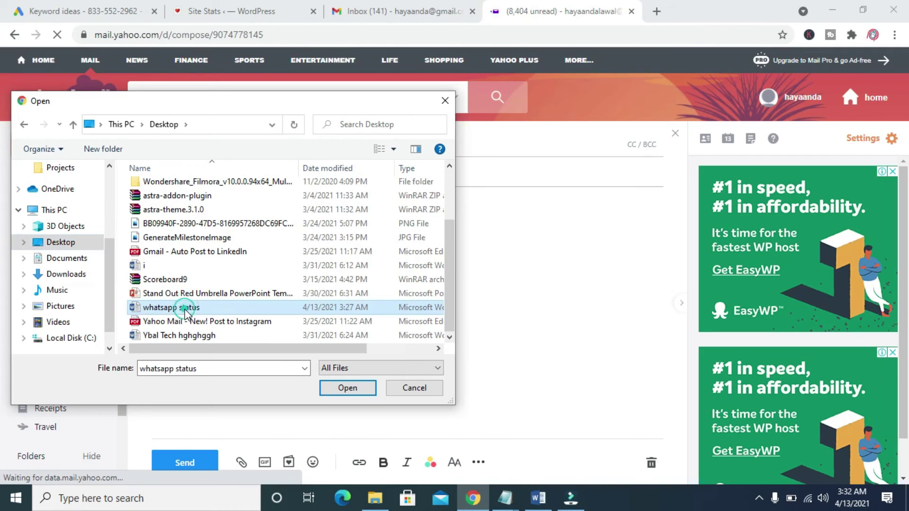
{"action": "left_click", "coordinate": [348, 389]}
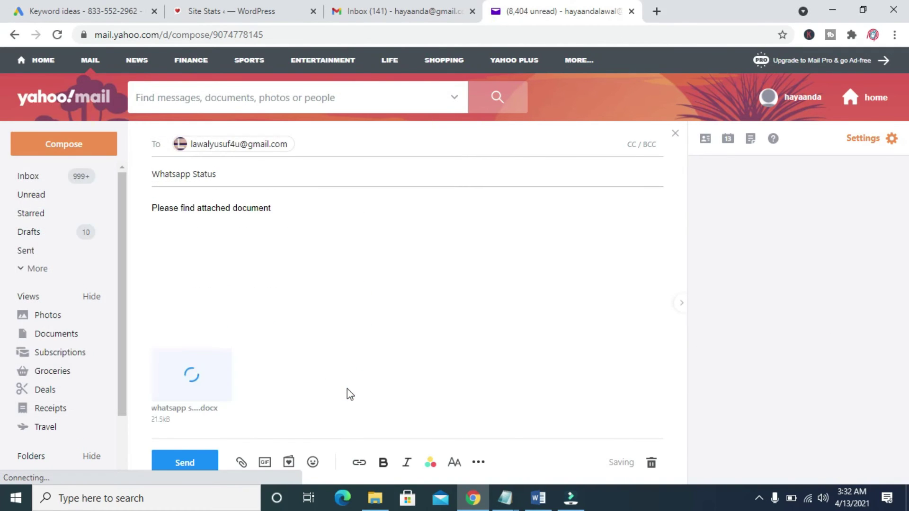
Send the Yahoo Mail draft once the 21.5 kB 'whatsapp status' attachment finishes uploading.
{"action": "mouse_move", "coordinate": [209, 395]}
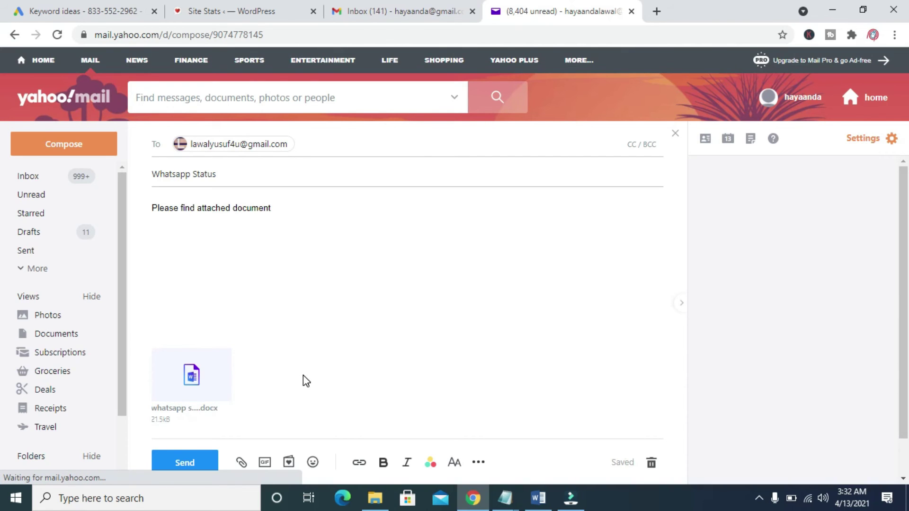
{"action": "mouse_move", "coordinate": [185, 382]}
{"action": "left_click", "coordinate": [183, 462]}
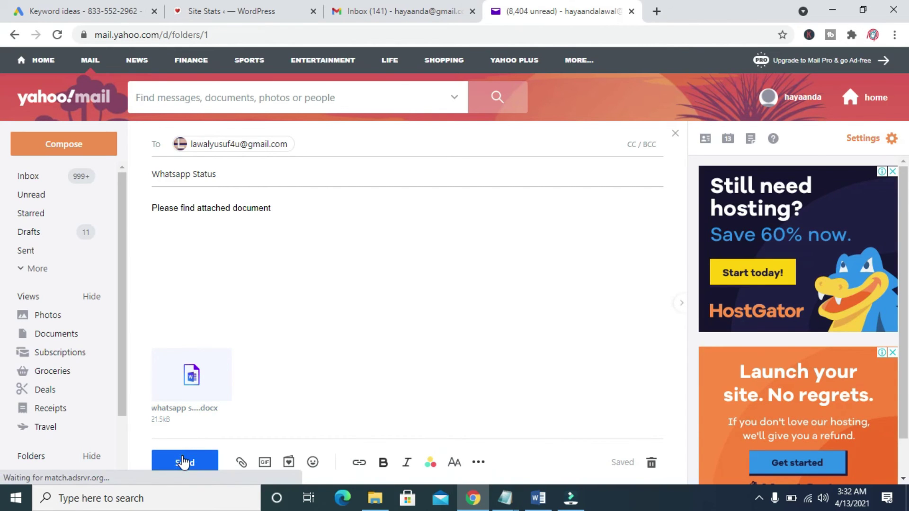